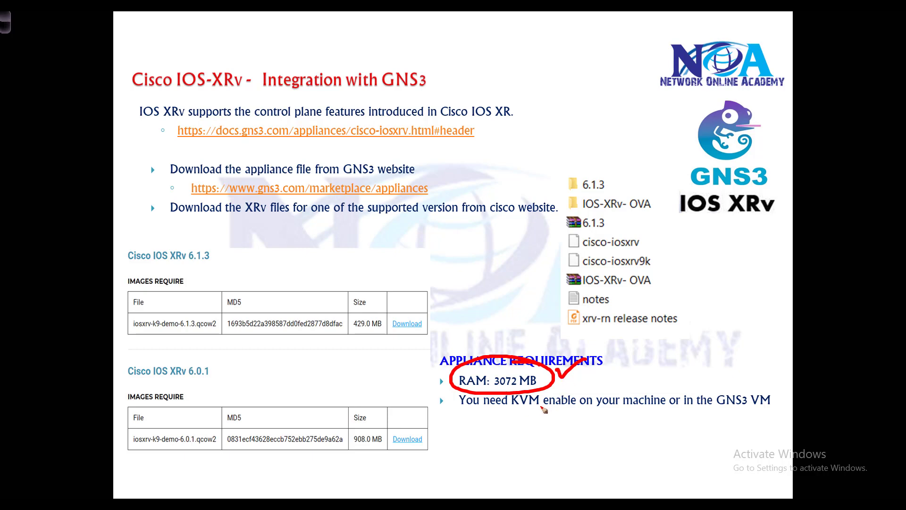
Step: Circle the 'KVM enable' requirement on the PowerPoint slide with the pen
mouse_move(544, 409)
mouse_down()
mouse_move(510, 393)
mouse_move(534, 410)
mouse_up()
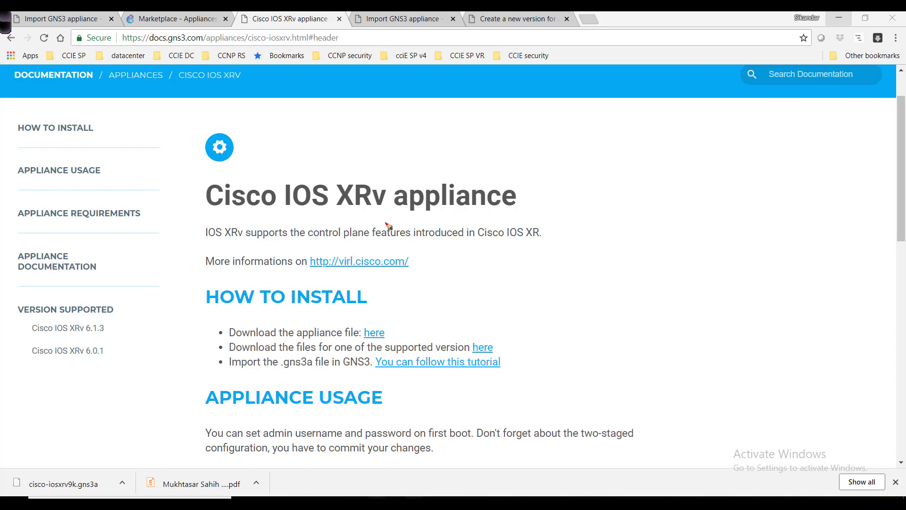
Step: Mark the appliance download link, then move through the tutorial tabs to the Marketplace - Appliances tab
drag(381, 326, 435, 314)
click(407, 19)
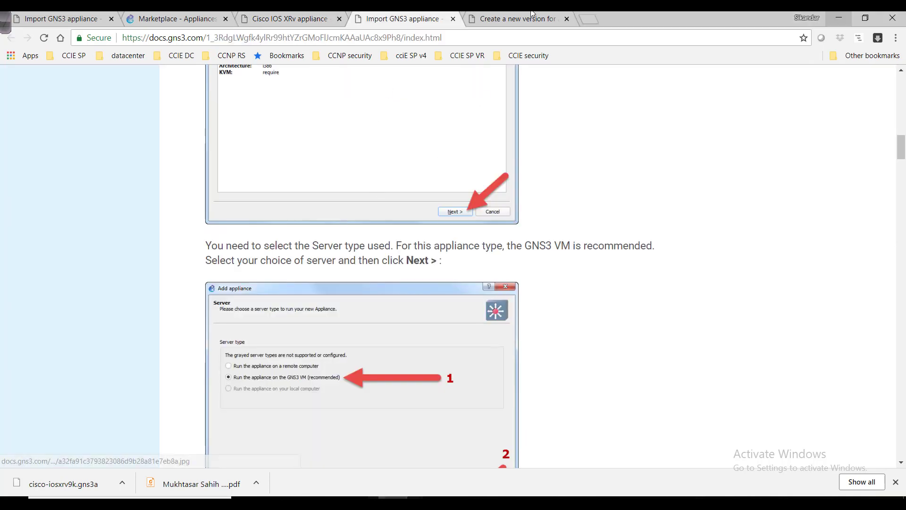
click(517, 19)
click(397, 22)
click(283, 19)
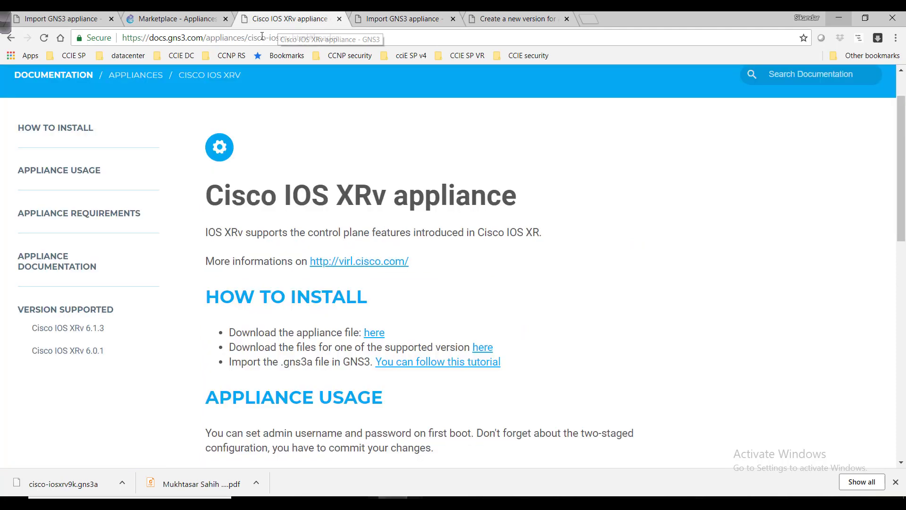
click(197, 19)
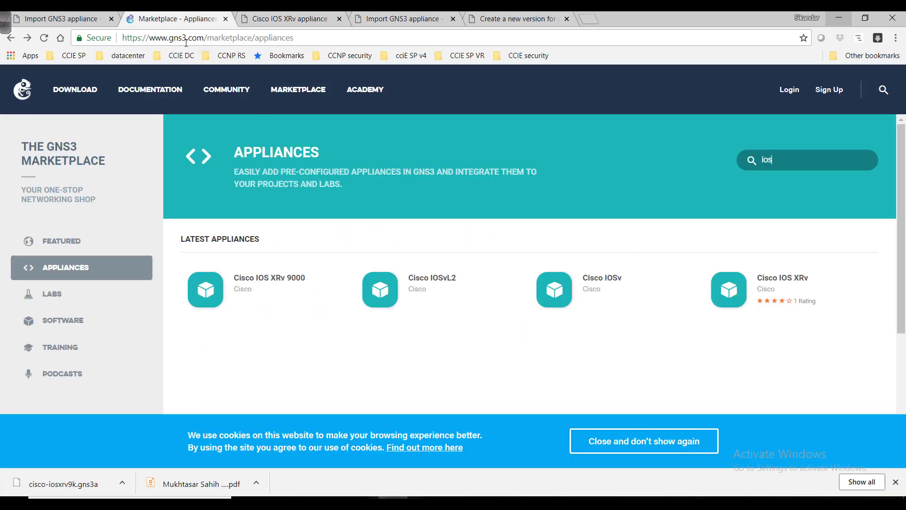
Step: Circle Cisco IOS XRv 9000 and Cisco IOS XRv in the 'ios' marketplace results, then clear the annotations
drag(187, 38, 303, 34)
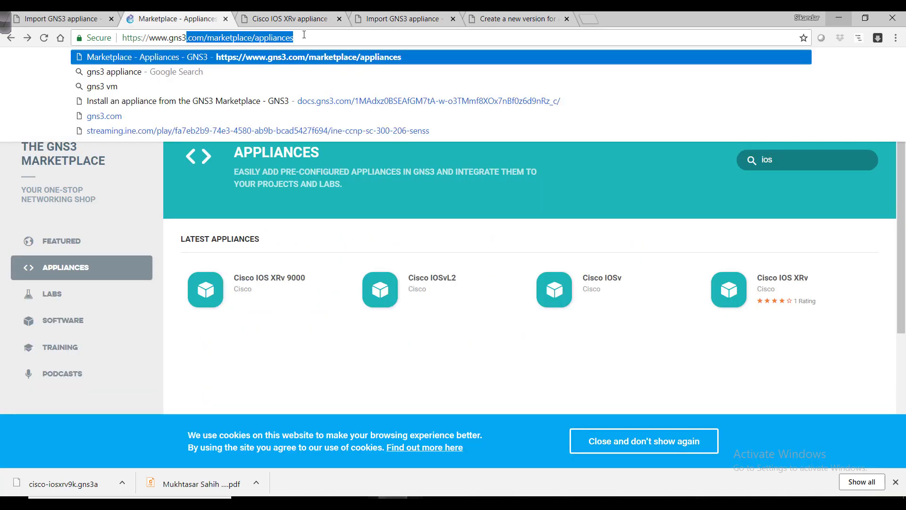
click(773, 162)
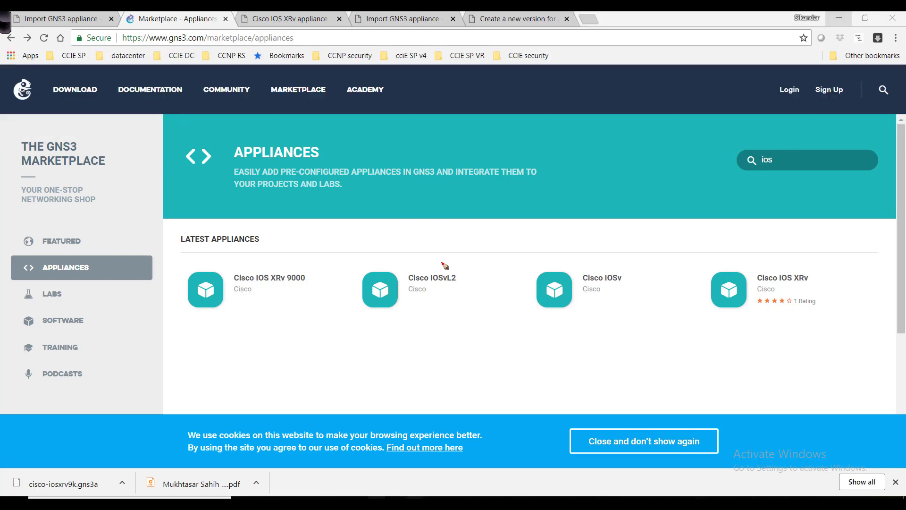
mouse_move(302, 263)
mouse_down()
mouse_move(252, 283)
mouse_move(266, 326)
mouse_move(267, 300)
mouse_move(275, 326)
mouse_up()
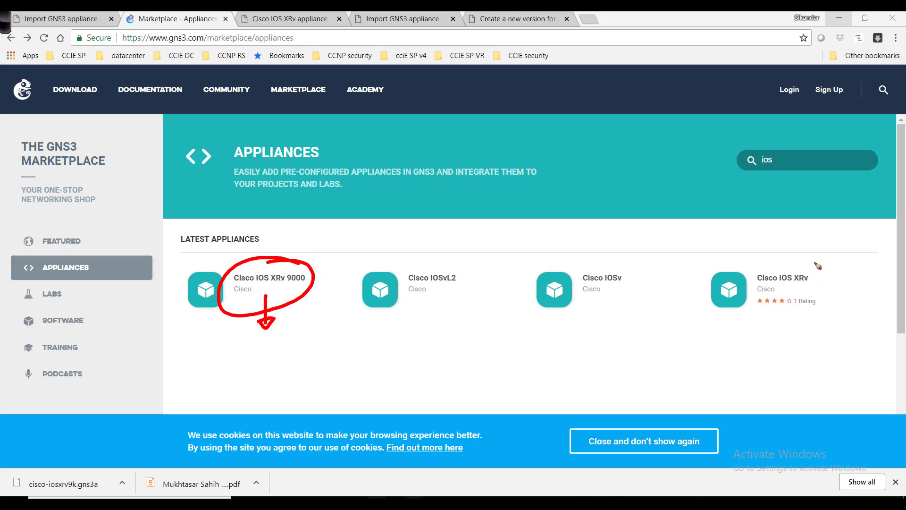
mouse_move(819, 267)
mouse_down()
mouse_move(786, 312)
mouse_move(757, 302)
mouse_move(776, 329)
mouse_up()
mouse_move(731, 243)
mouse_down()
mouse_move(735, 251)
mouse_move(760, 234)
mouse_up()
key(Escape)
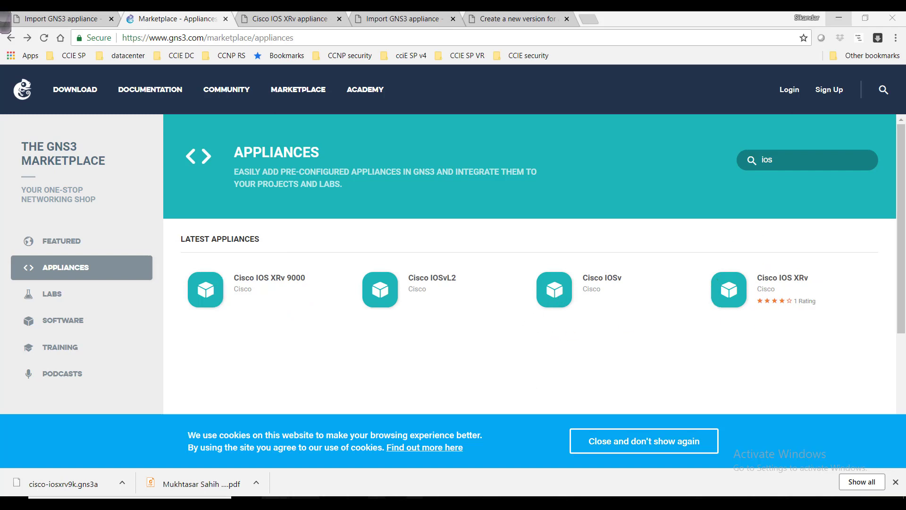
mouse_move(276, 497)
mouse_move(316, 474)
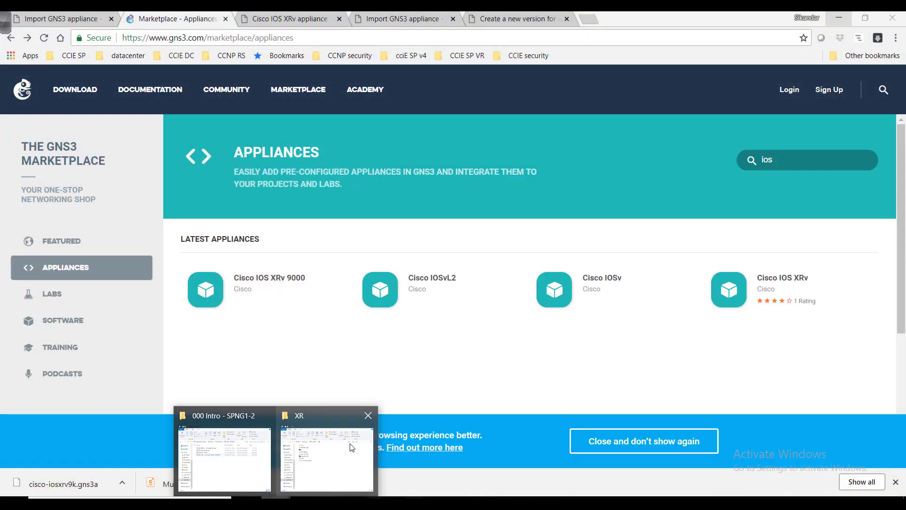
Step: Open the Cisco IOS XRv 9000 appliance page, then bring the XR folder window forward
click(280, 281)
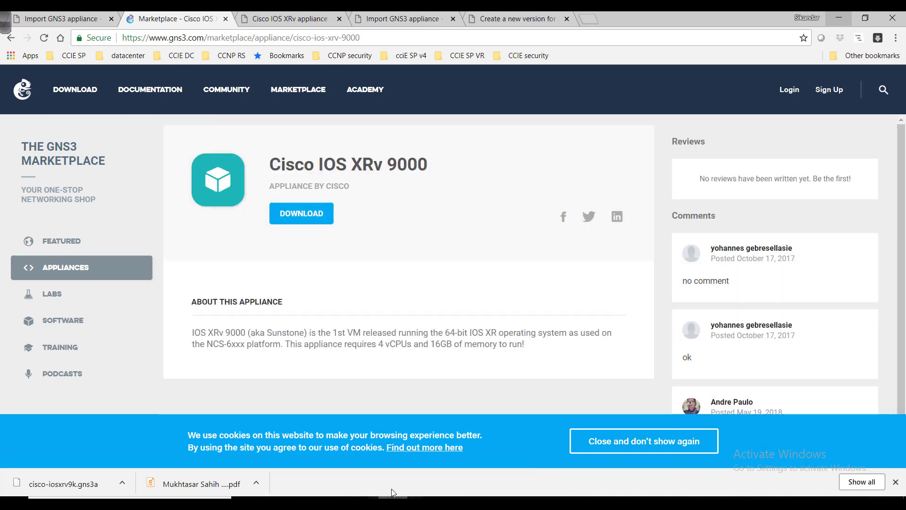
mouse_move(276, 503)
click(332, 472)
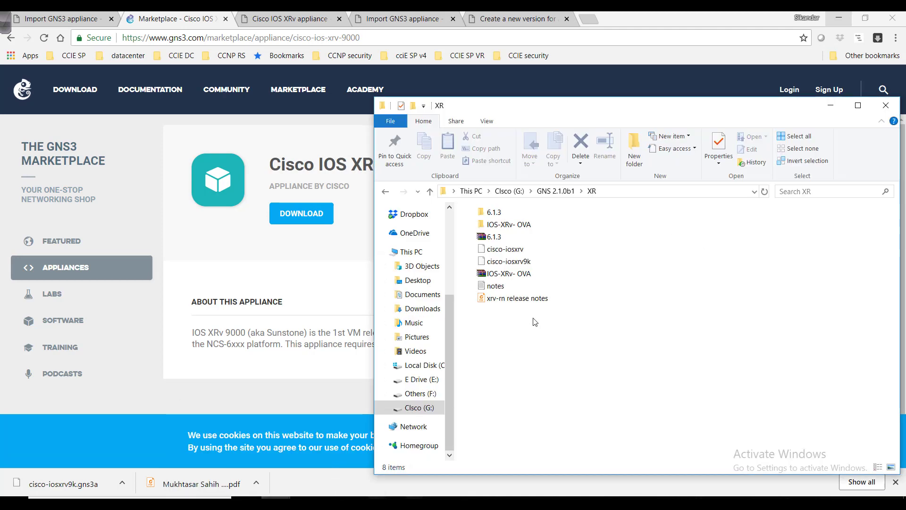
Step: Highlight the cisco-iosxrv file and the XR folder path, then bring GNS3 to the front
mouse_move(530, 239)
mouse_down()
mouse_move(477, 238)
mouse_move(538, 253)
mouse_move(560, 238)
mouse_up()
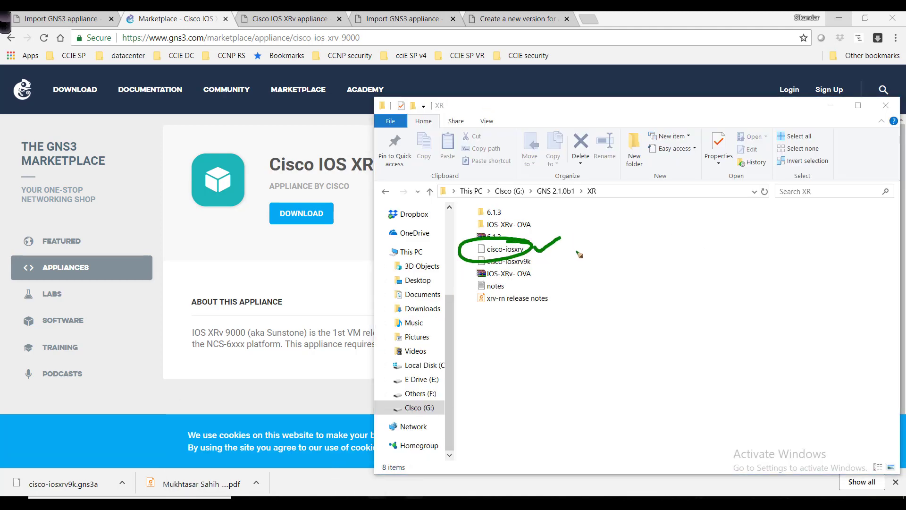
click(609, 190)
key(ctrl+c)
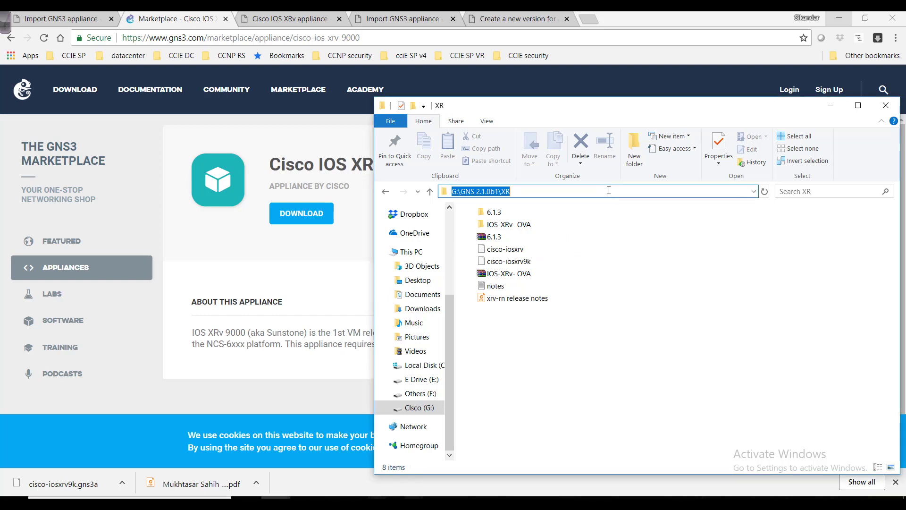
click(423, 502)
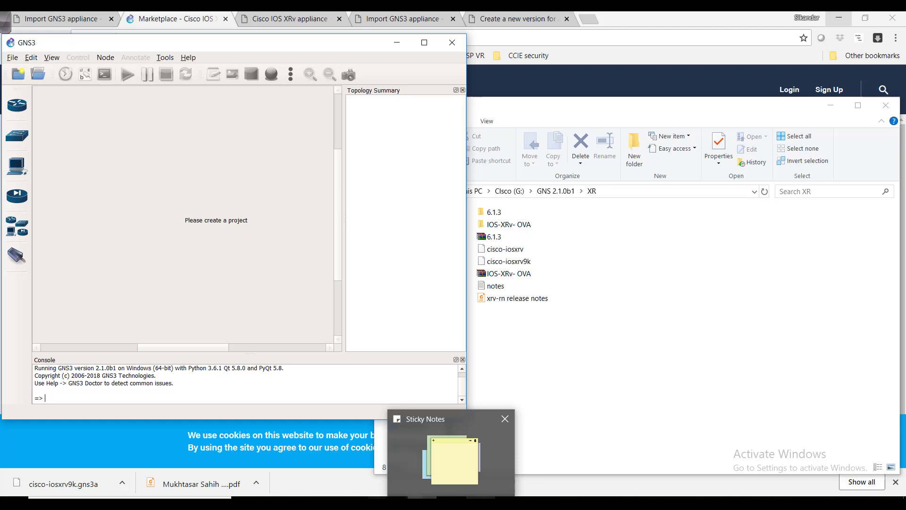
Step: Show the GNS3 VM information screen (GNS3 2.1.0b1, KVM support True), then return to GNS3
click(486, 503)
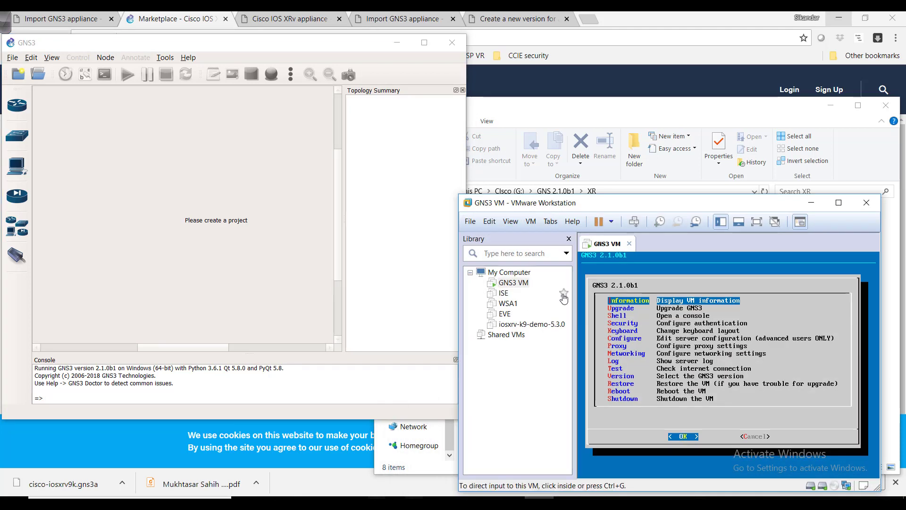
key(Return)
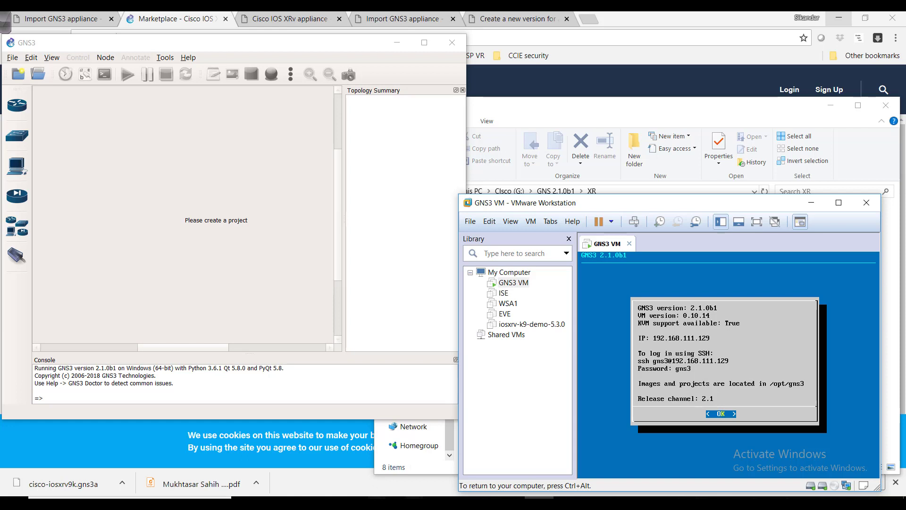
key(ctrl+alt)
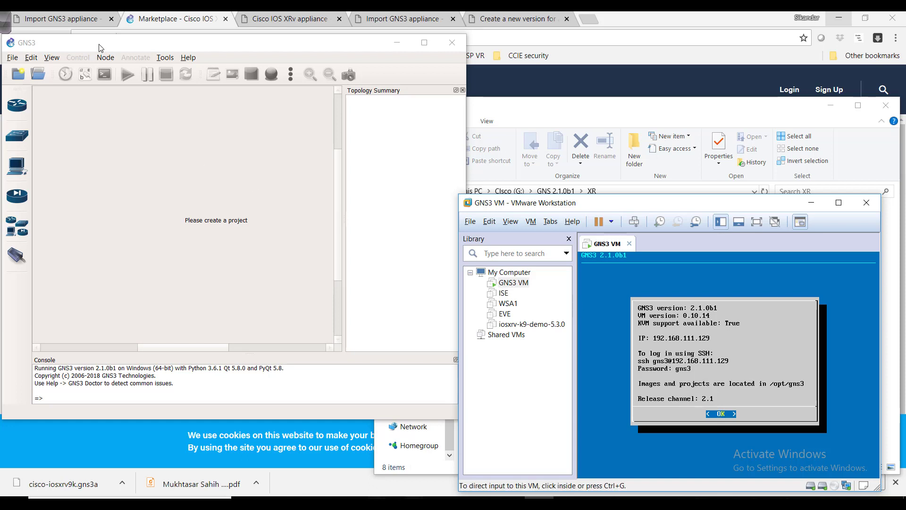
drag(99, 44, 171, 48)
Step: Import the cisco-iosxrv appliance file from G:\GNS 2.1.0b1\XR, keeping 'Run the appliance on the GNS3 VM'
click(87, 64)
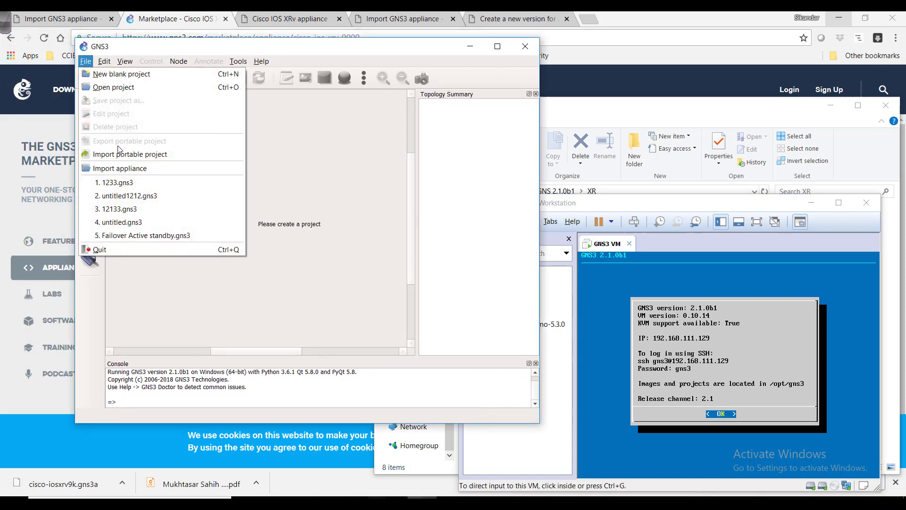
click(131, 168)
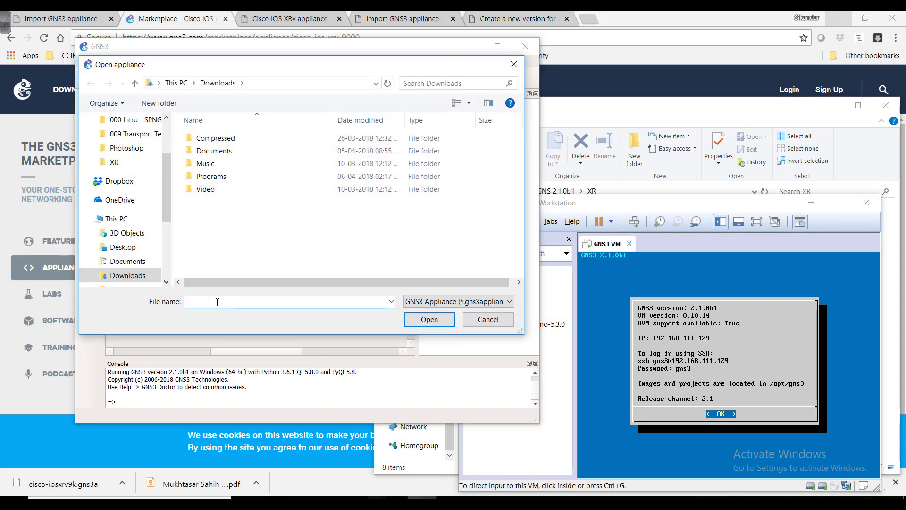
key(ctrl+v)
key(Return)
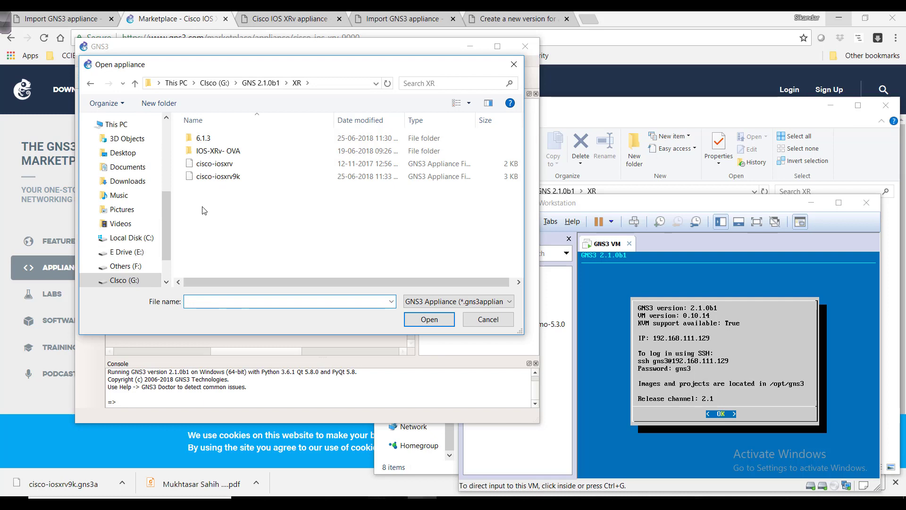
double_click(216, 165)
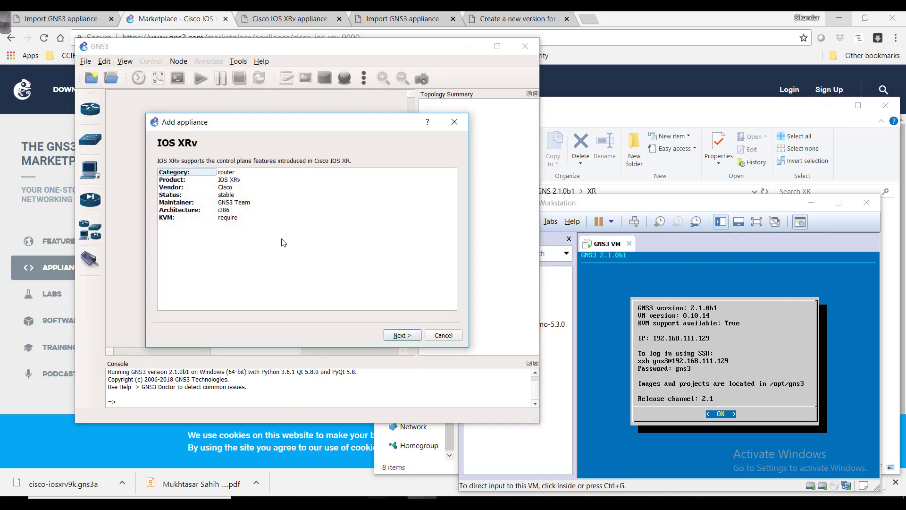
click(232, 182)
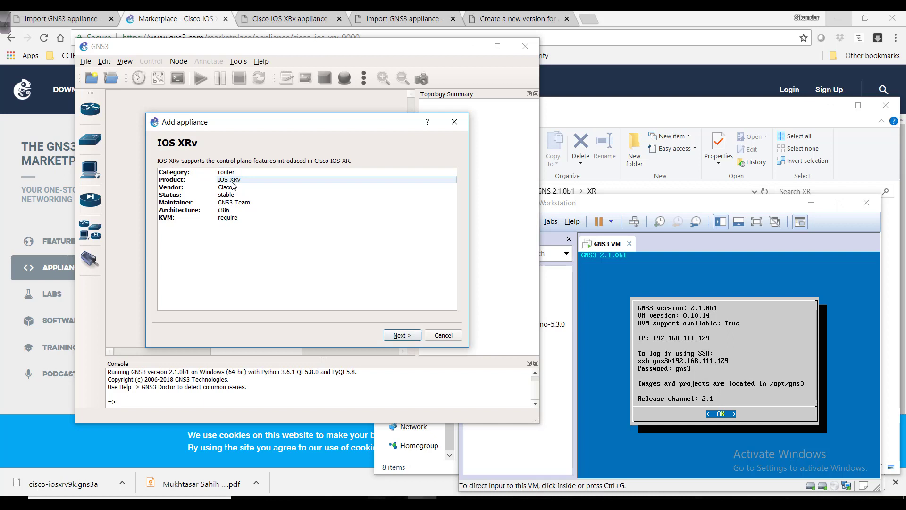
click(394, 340)
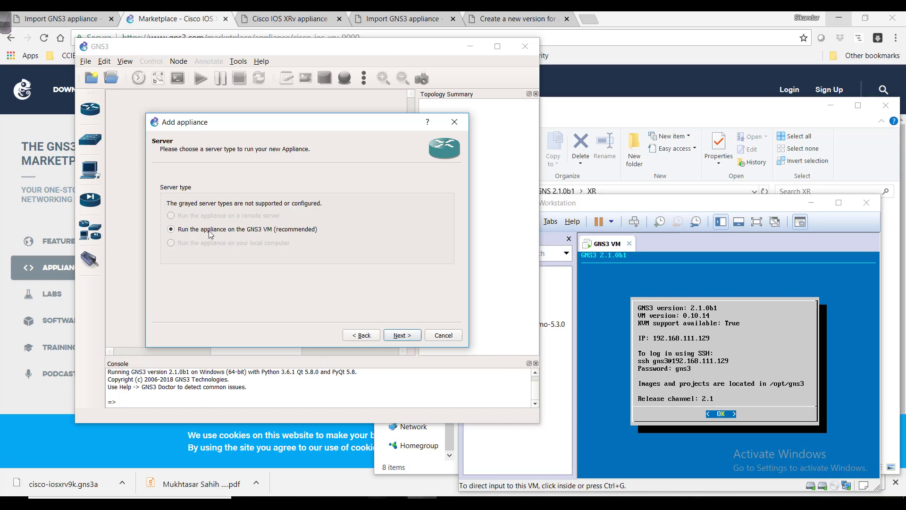
Step: Advance to Required files and inspect the IOS XRv 6.1.3 and 6.0.1 versions and their images
click(390, 335)
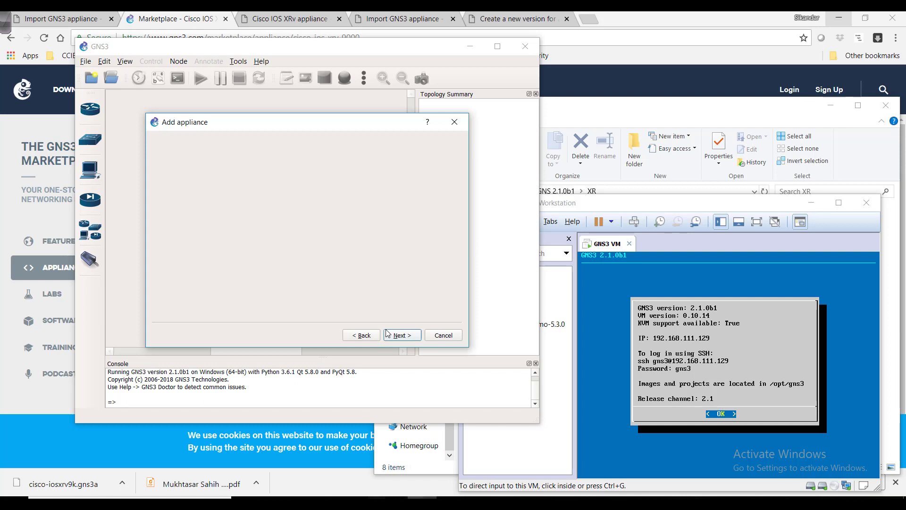
click(392, 336)
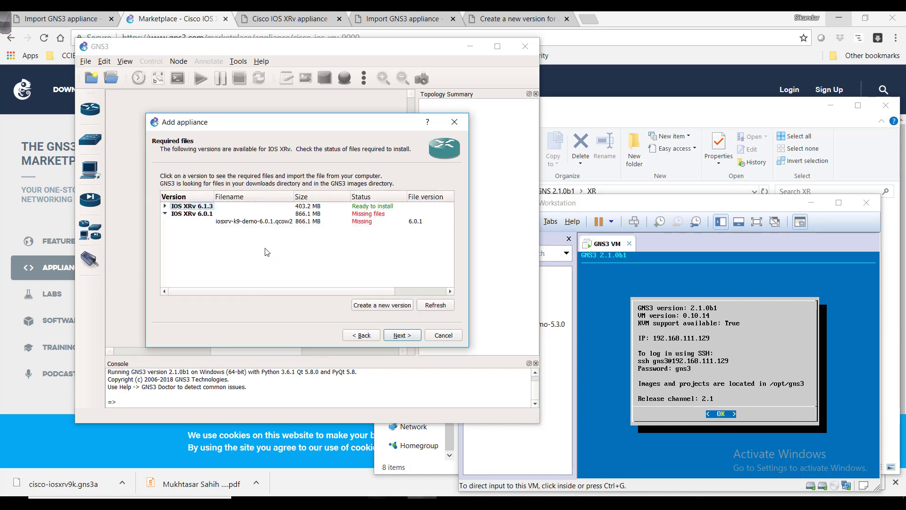
click(204, 208)
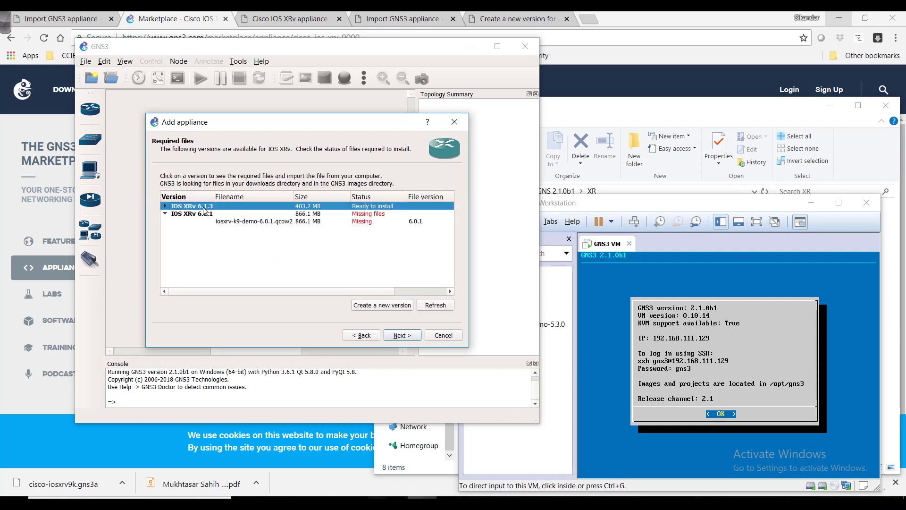
click(208, 213)
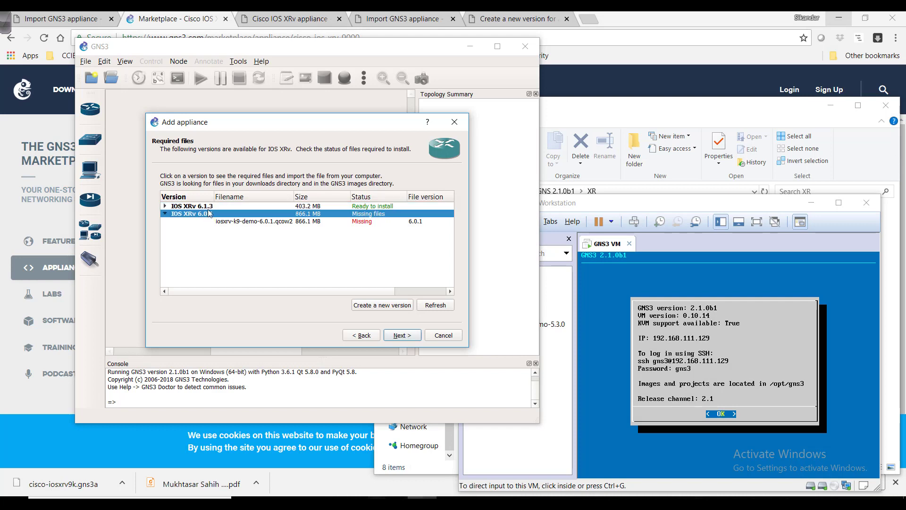
click(209, 206)
click(210, 214)
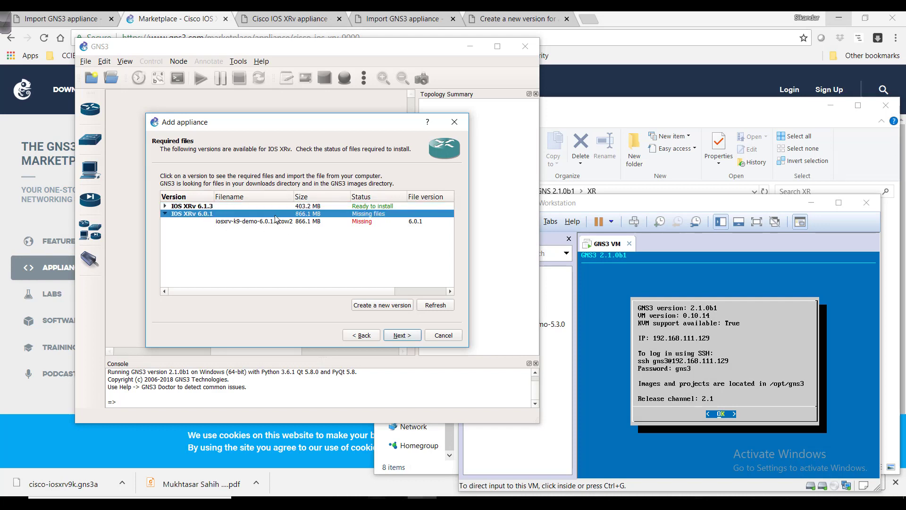
click(212, 207)
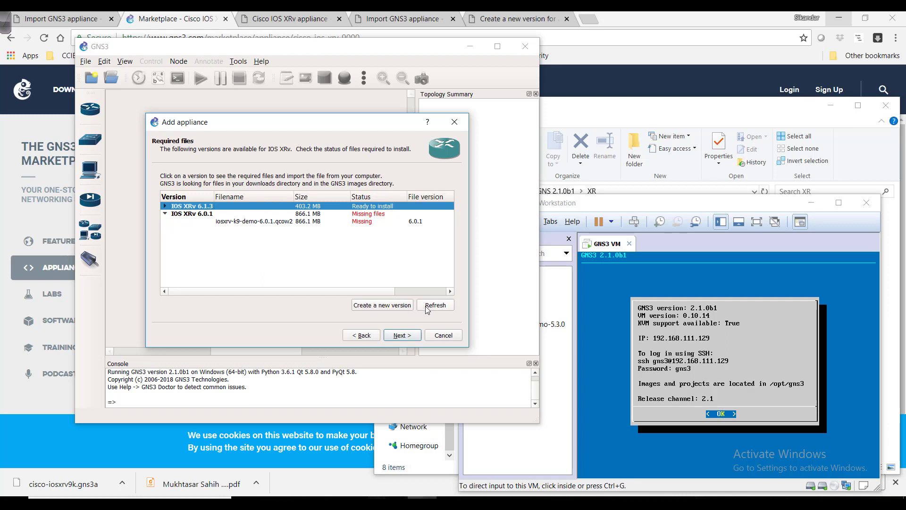
click(196, 214)
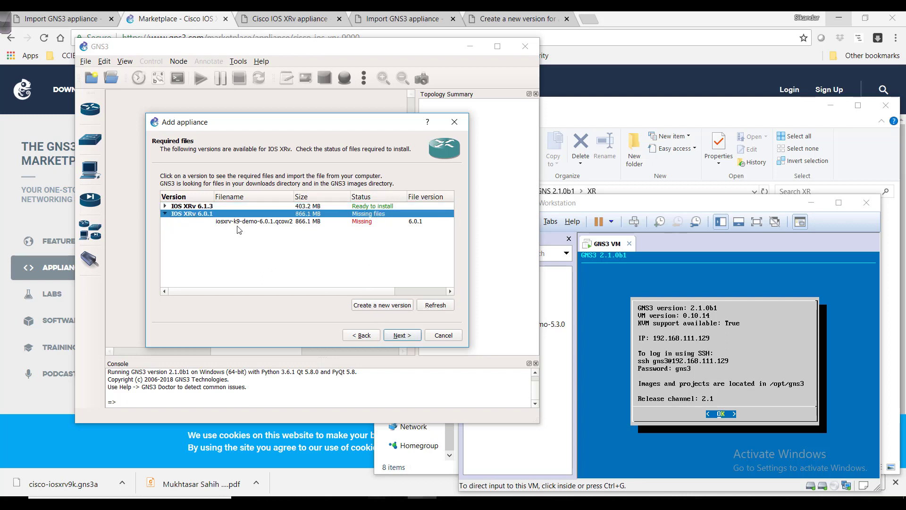
click(245, 222)
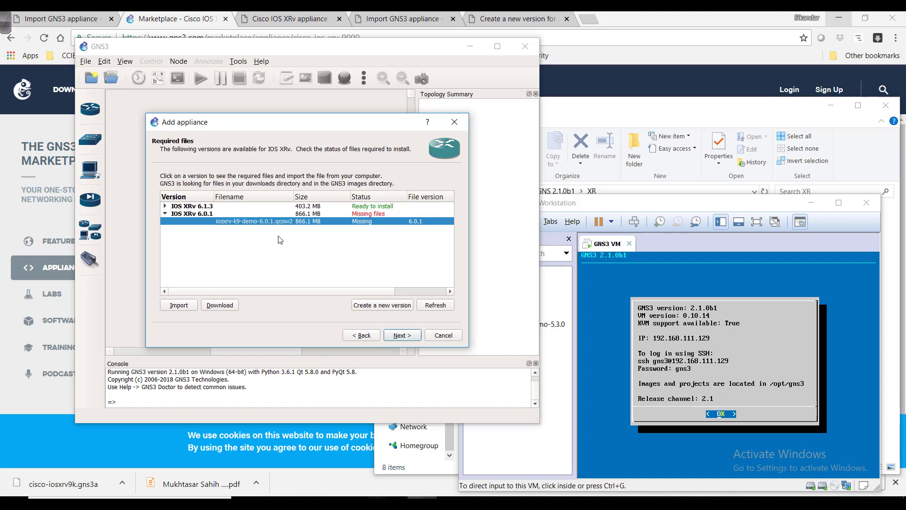
Step: Import the 6.1.3 qcow2 image, dismiss the MD5 mismatch warning, and select IOS XRv 6.1.3
click(178, 306)
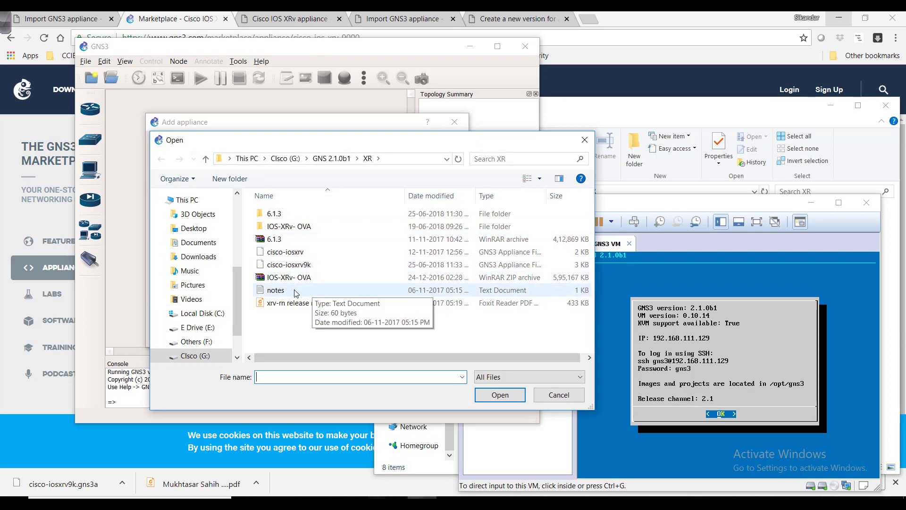
double_click(283, 213)
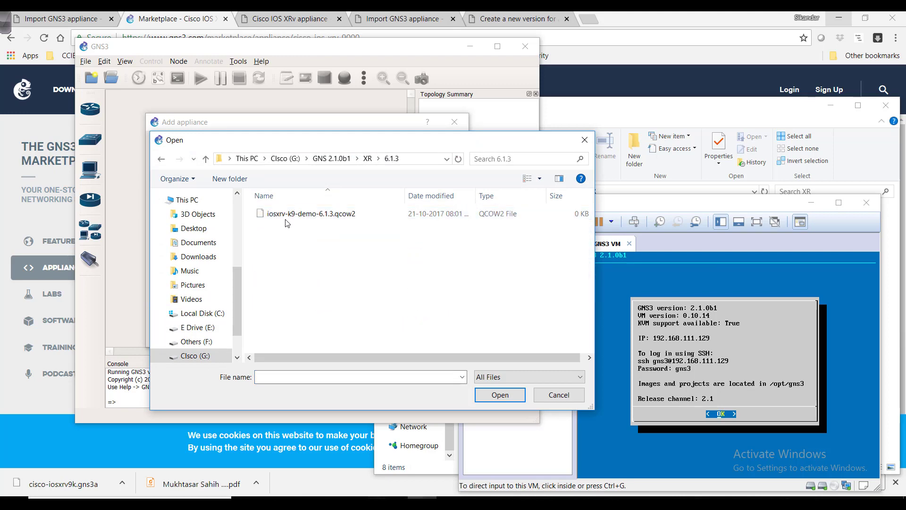
double_click(286, 215)
click(400, 257)
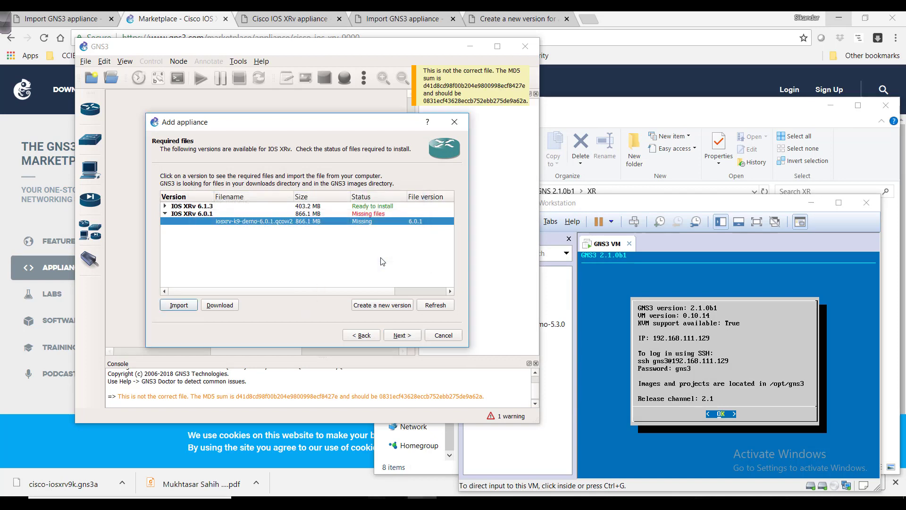
click(213, 207)
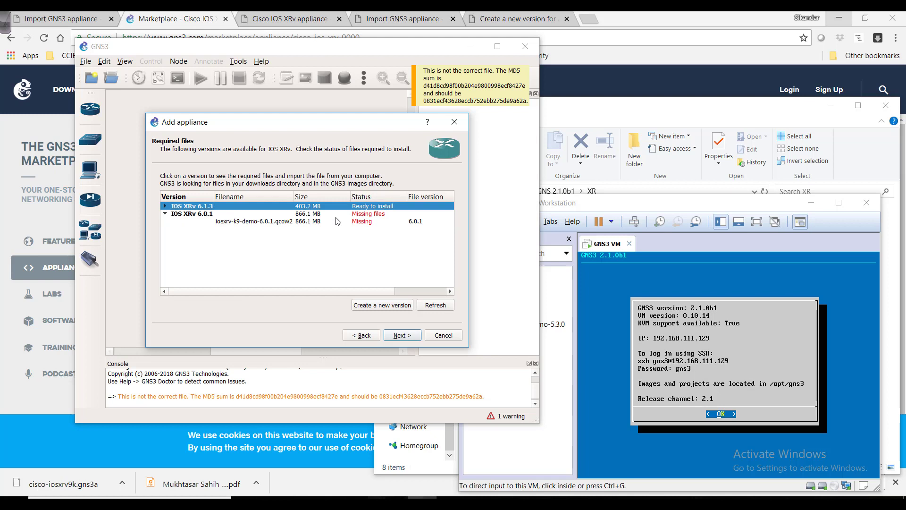
Step: Confirm installing IOS XRv 6.1.3 and accept the Qemu settings and summary to finish
click(400, 336)
click(343, 251)
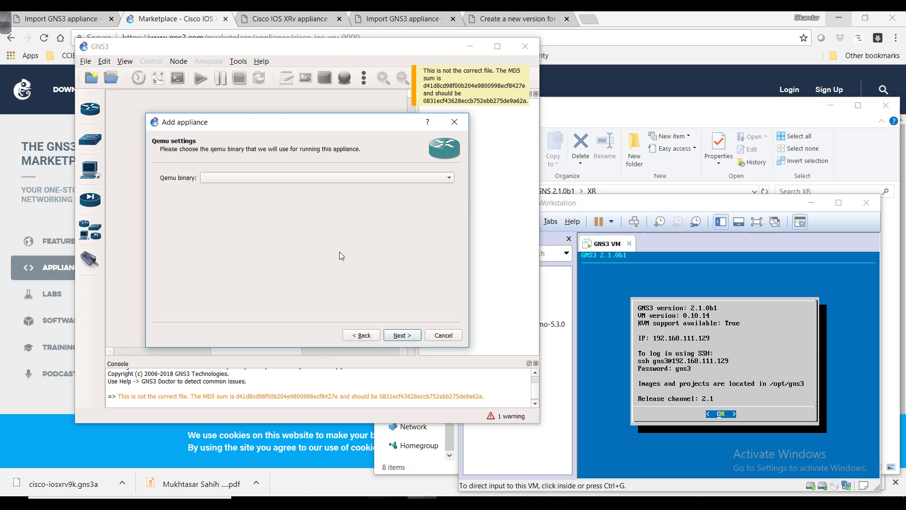
click(403, 337)
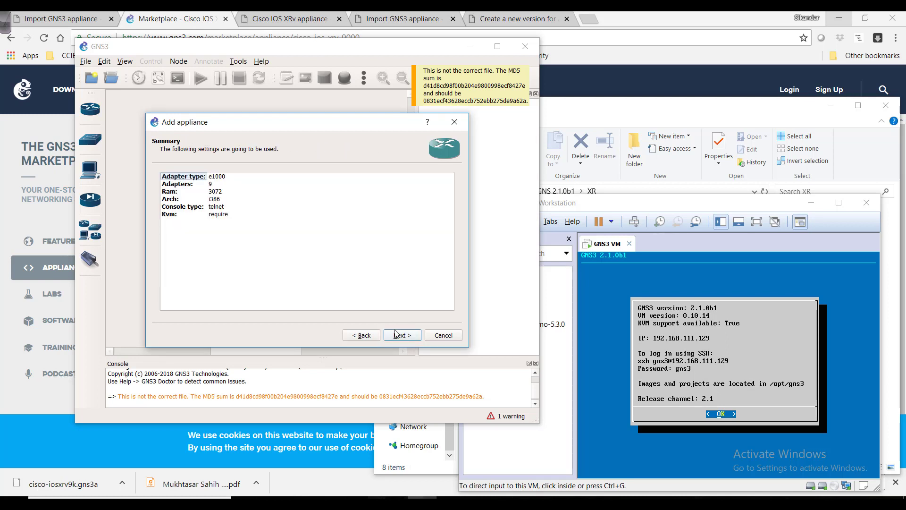
click(396, 337)
click(397, 335)
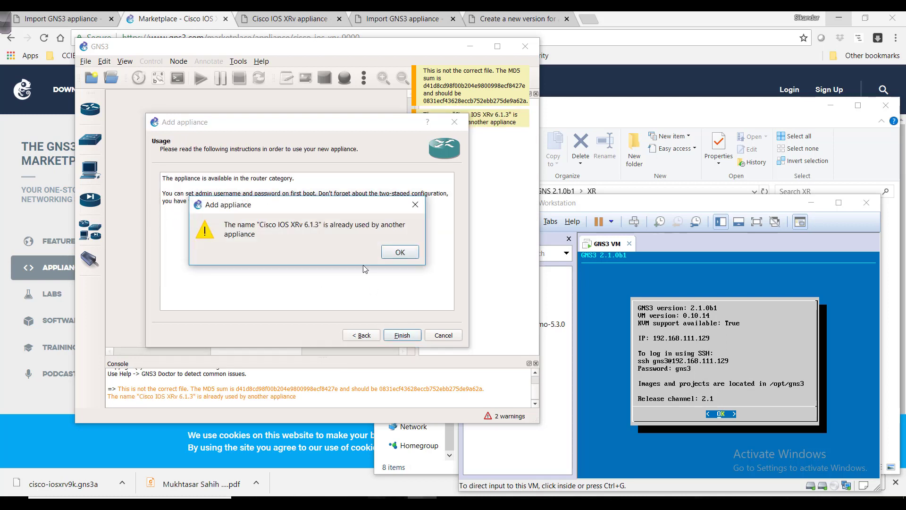
Step: Resolve the duplicate-name conflict by naming the appliance 1212, then close the installed message and wizard
click(396, 258)
key(BackSpace)
click(336, 254)
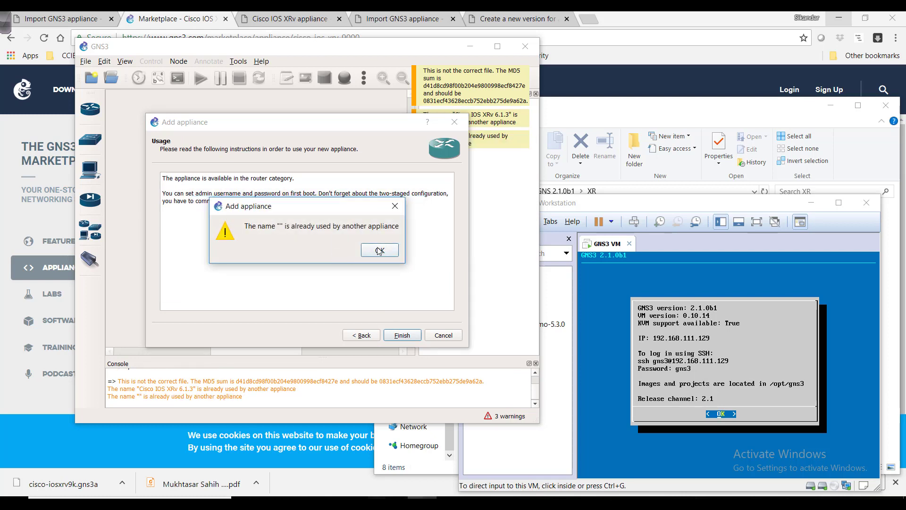
click(380, 250)
click(326, 256)
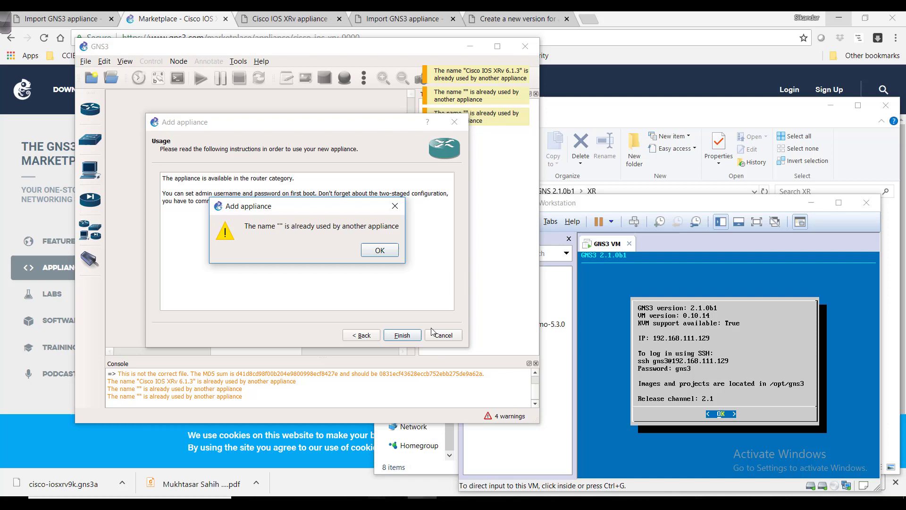
key(Return)
click(333, 256)
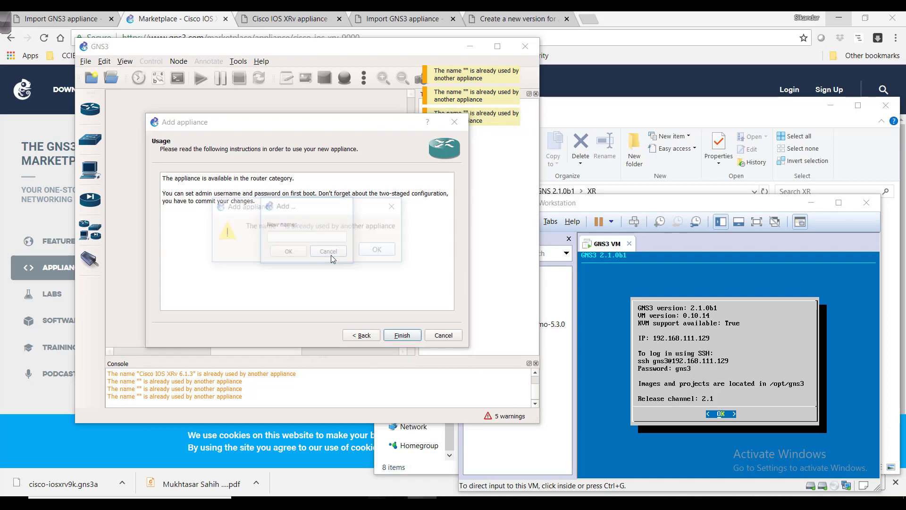
click(374, 260)
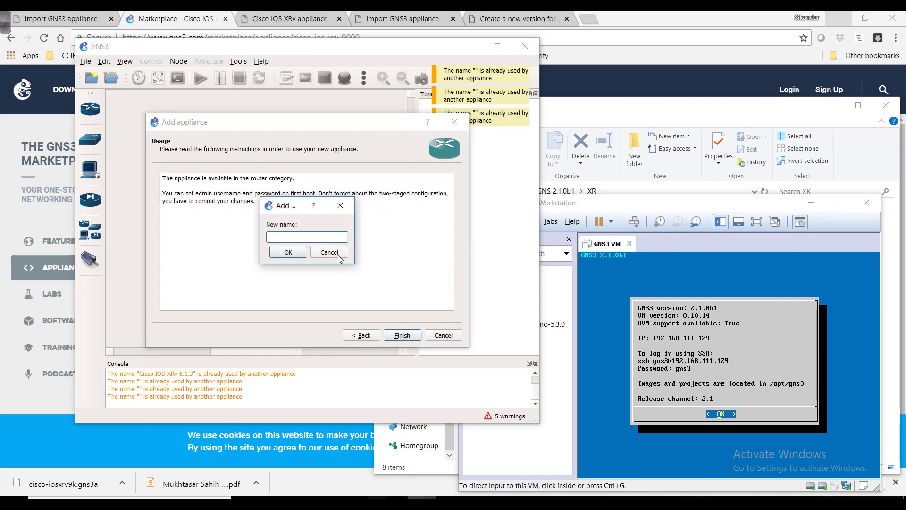
click(306, 253)
click(369, 258)
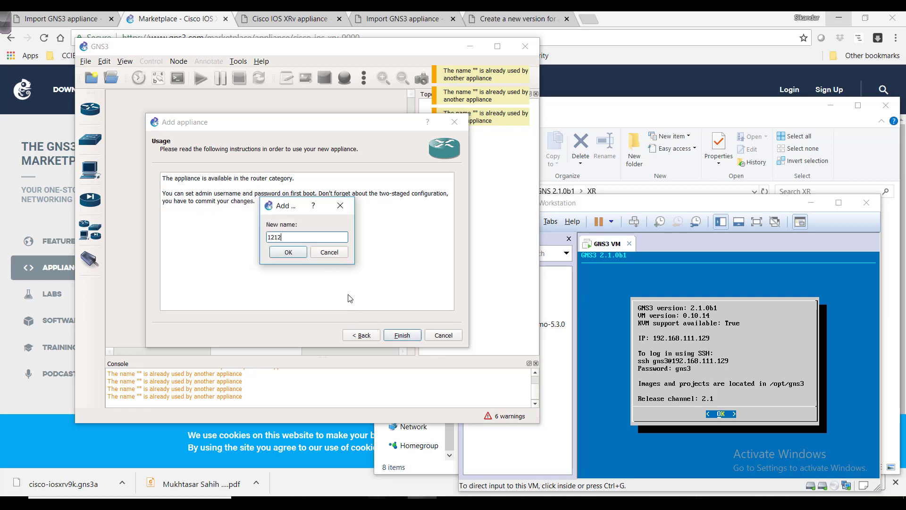
click(302, 253)
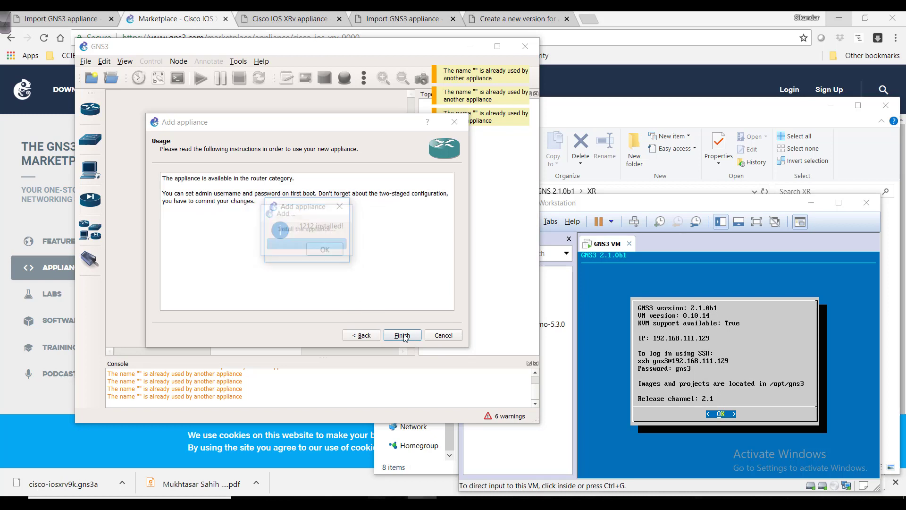
click(325, 251)
click(408, 333)
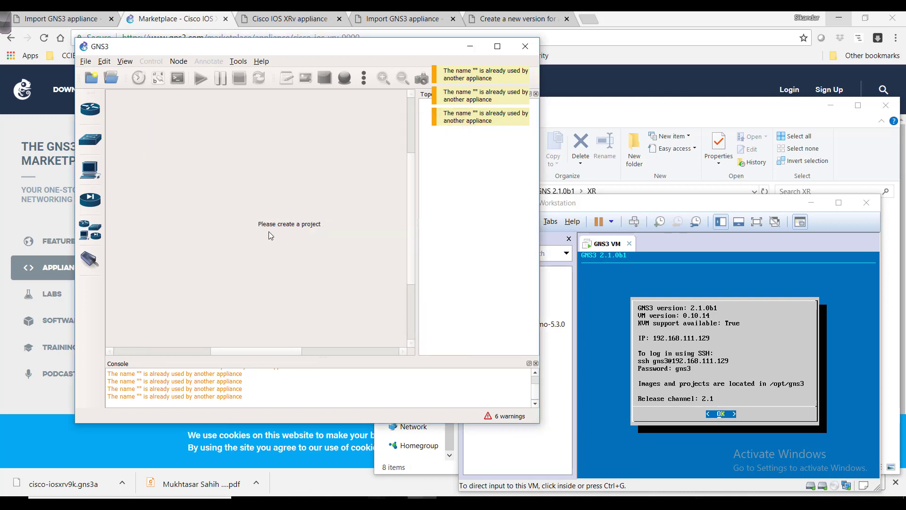
Step: Filter the Routers panel to installed appliances and select Cisco IOS XRv 6.1.3
drag(160, 51, 183, 65)
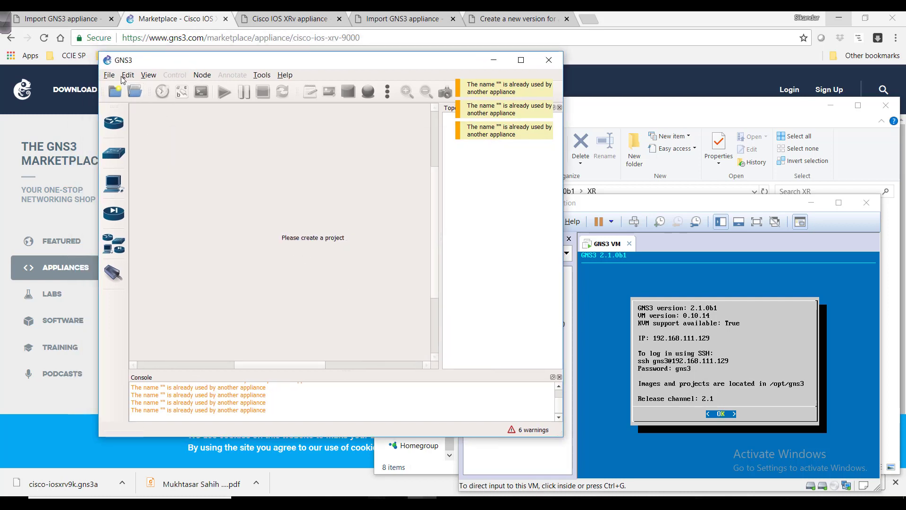
click(118, 127)
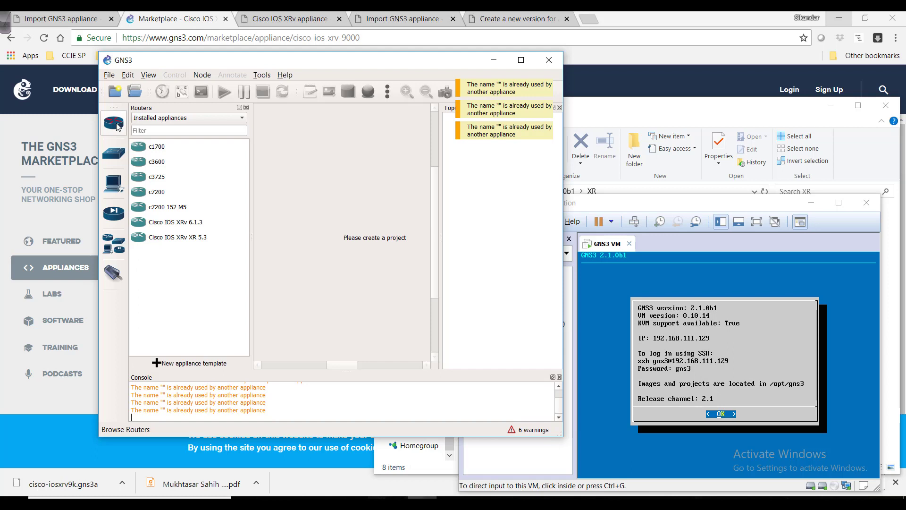
click(165, 118)
click(166, 119)
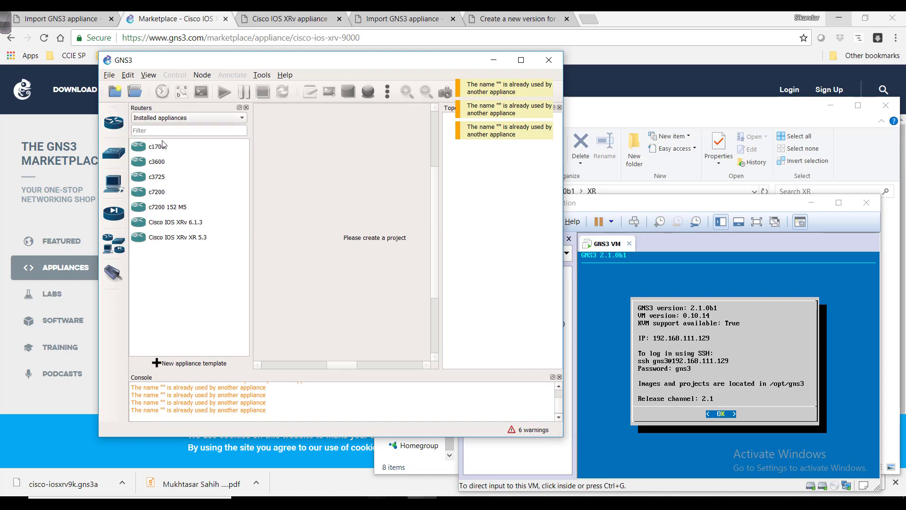
click(184, 226)
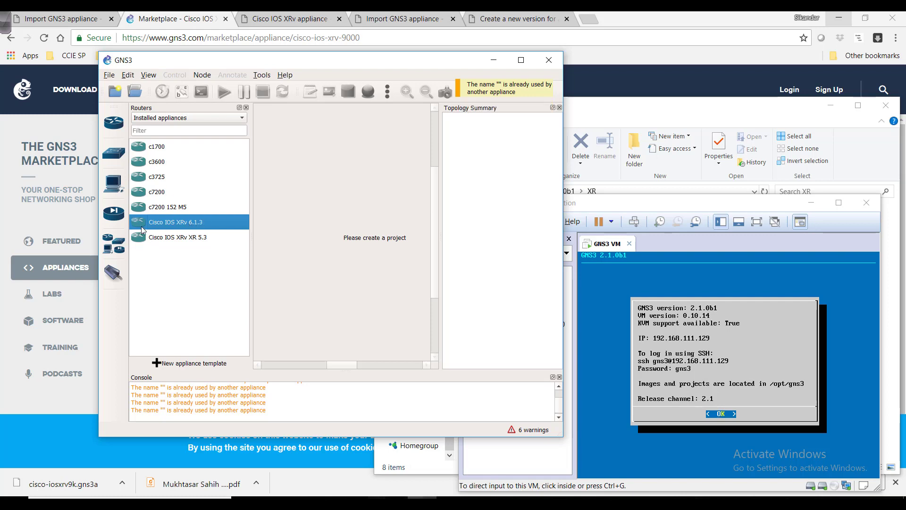
Step: Create a blank project named 123, confirming overwrite of the existing project 123
click(109, 75)
click(117, 89)
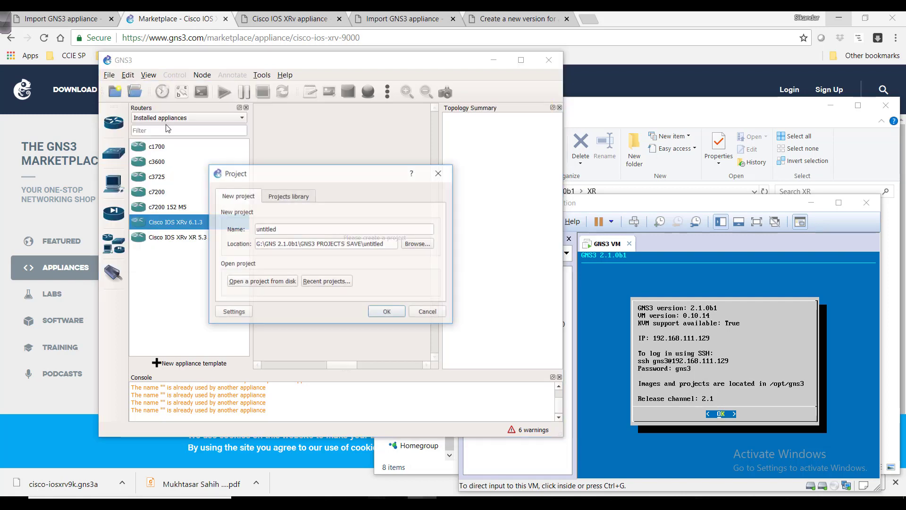
double_click(308, 229)
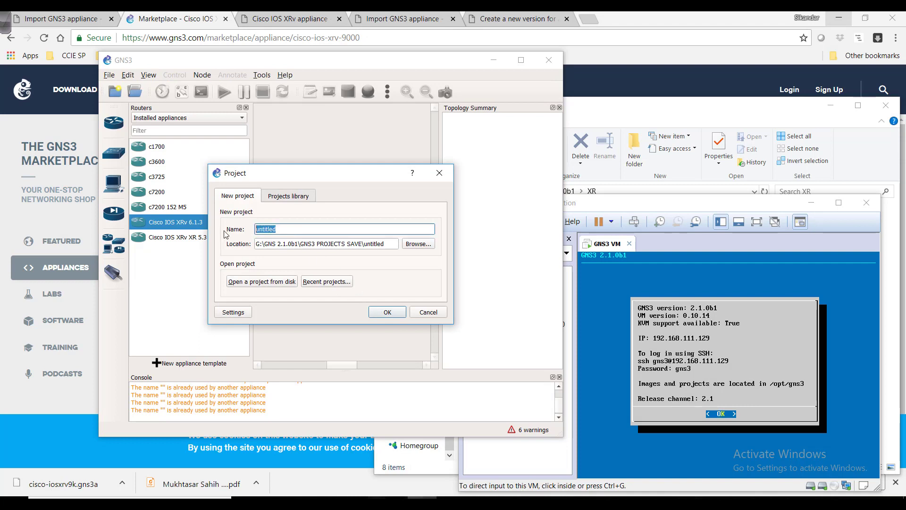
text(123)
click(385, 313)
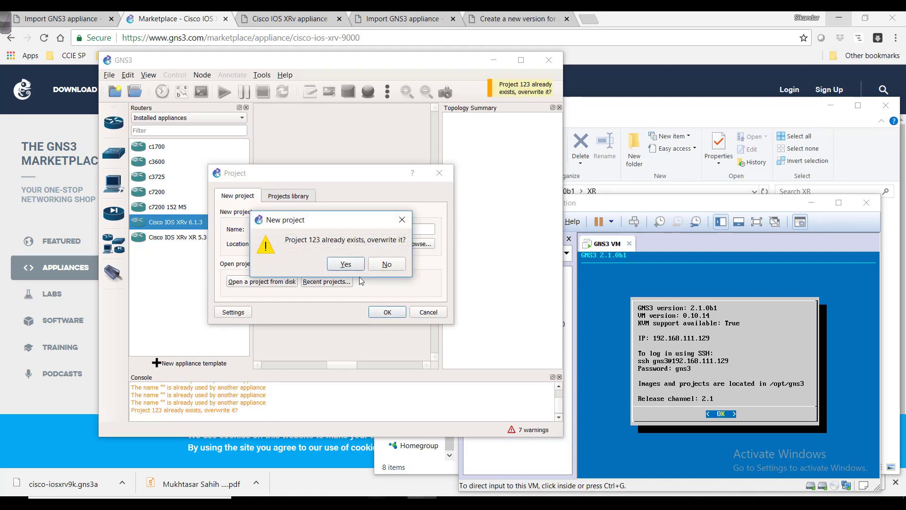
click(349, 266)
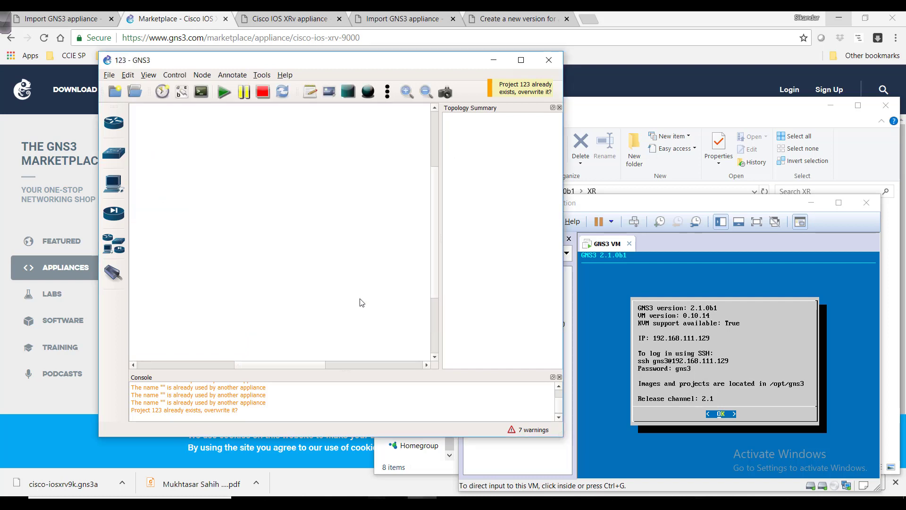
Step: Drag Cisco IOS XRv 6.1.3 from the Routers panel onto the canvas as CiscoIOSXRv6.1.3-1
click(113, 123)
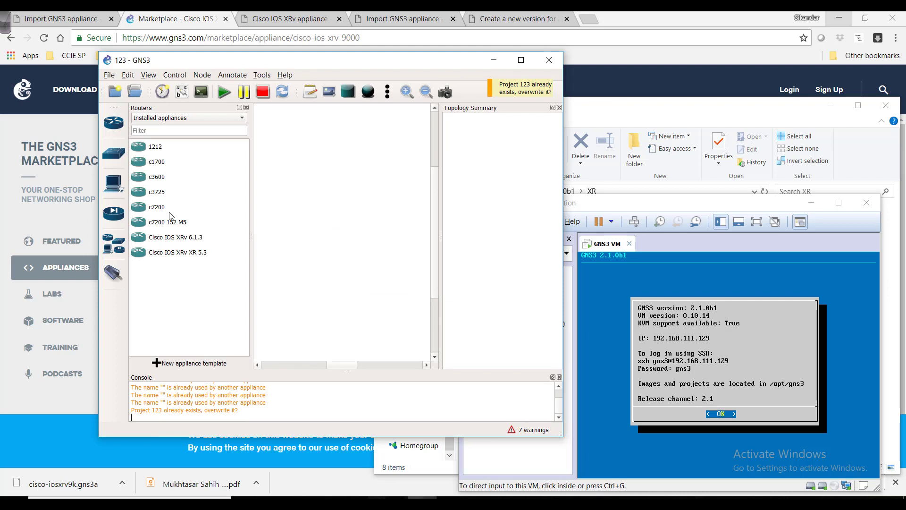
click(190, 254)
drag(195, 241, 305, 241)
right_click(305, 242)
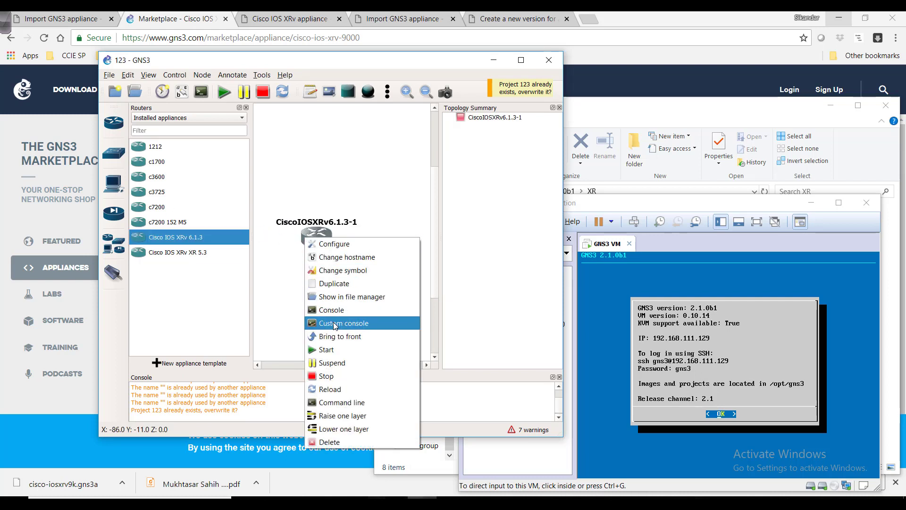
click(309, 191)
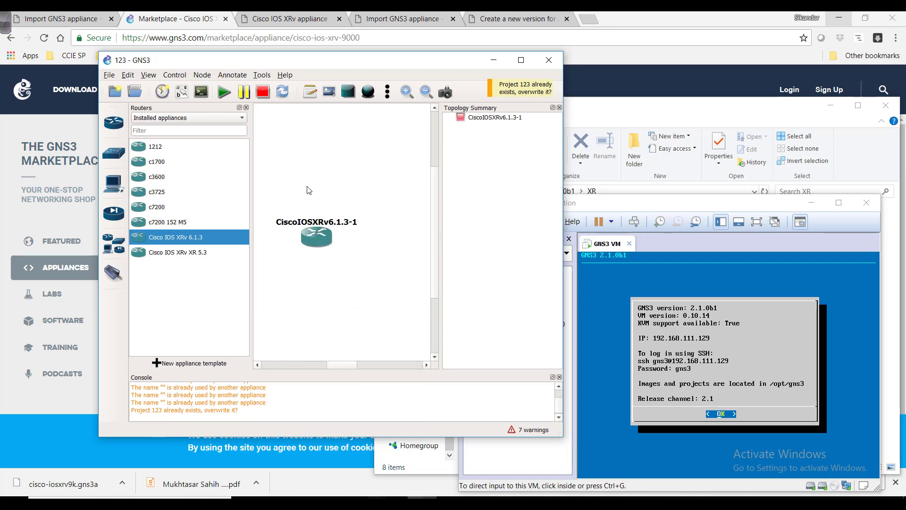
Step: Switch from the Cisco IOS XRv appliance docs to the Import GNS3 appliance guide's Filename-not-Version note
click(294, 19)
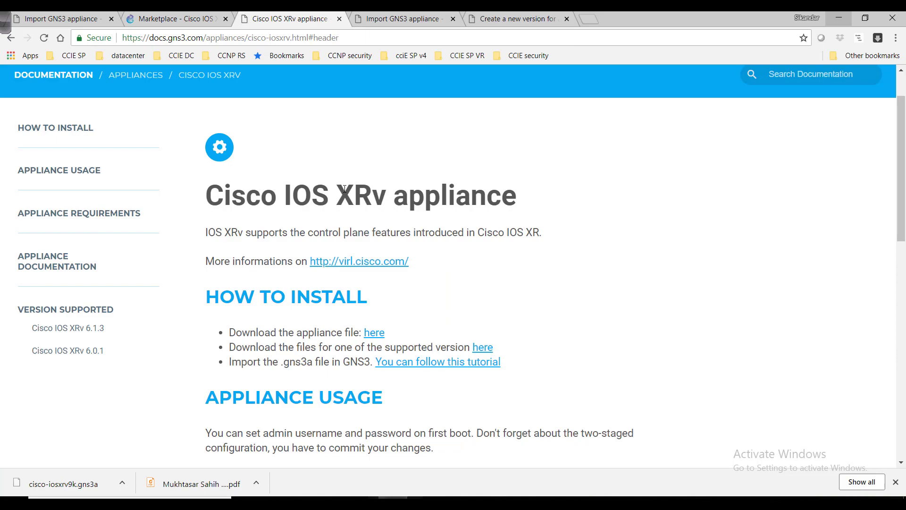
click(435, 23)
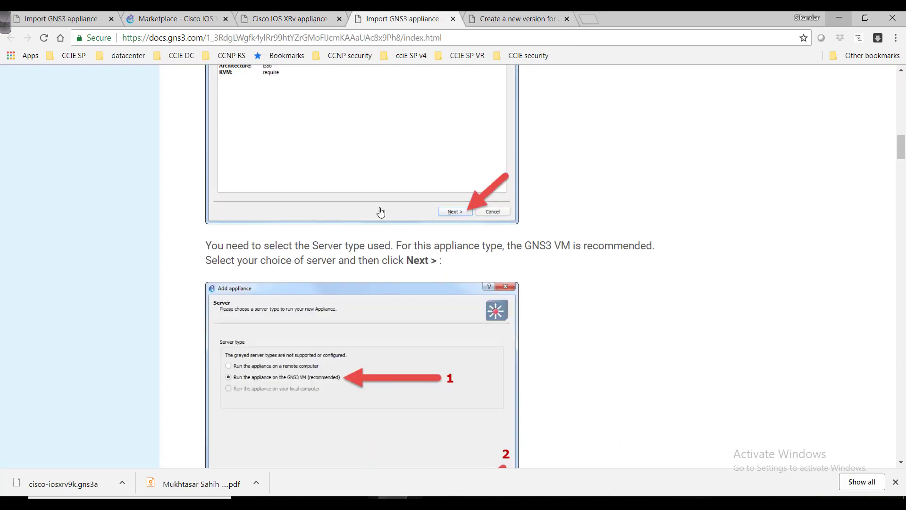
scroll(408, 219, down, 5)
drag(902, 139, 885, 223)
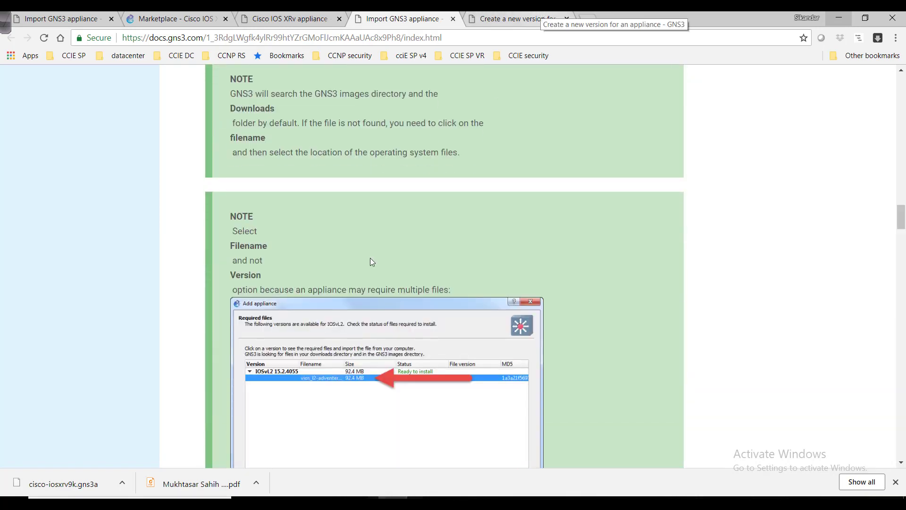
Step: Bring up the 'Create a new version' guide at the 'Give your version a name' section
click(506, 22)
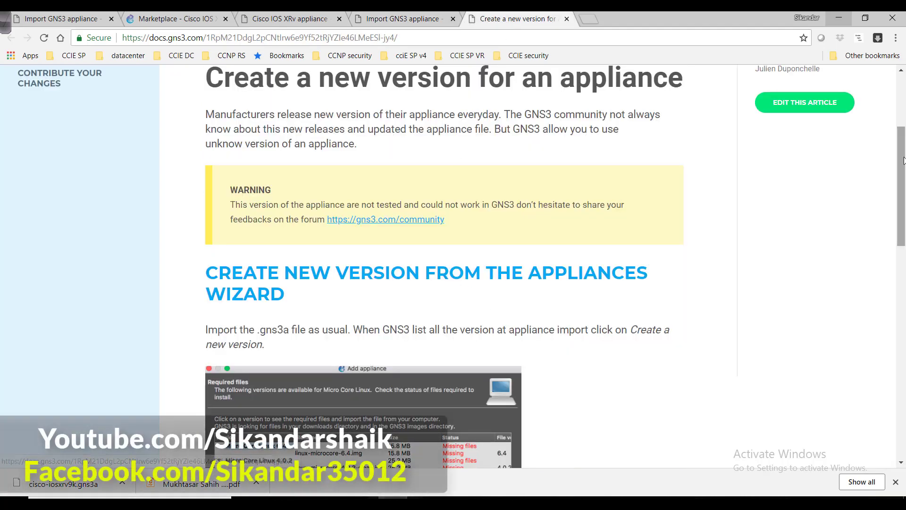
drag(903, 160, 902, 201)
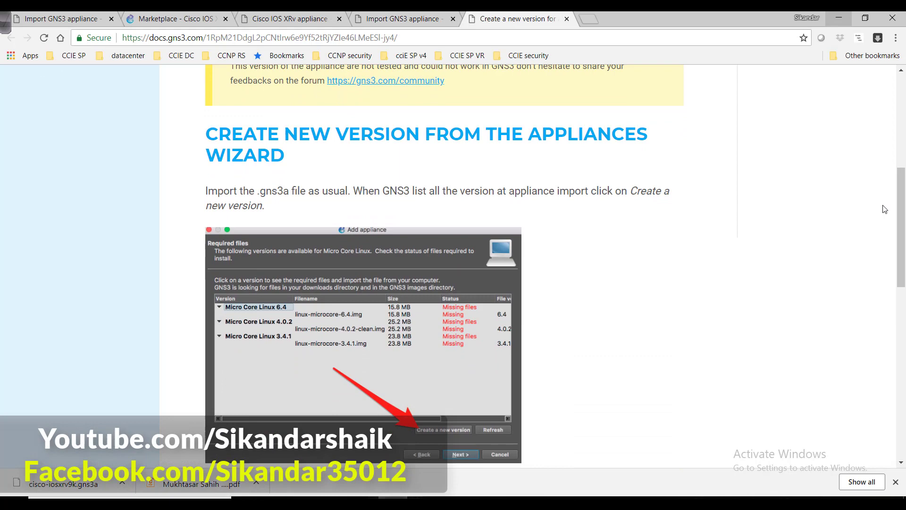
scroll(461, 380, down, 4)
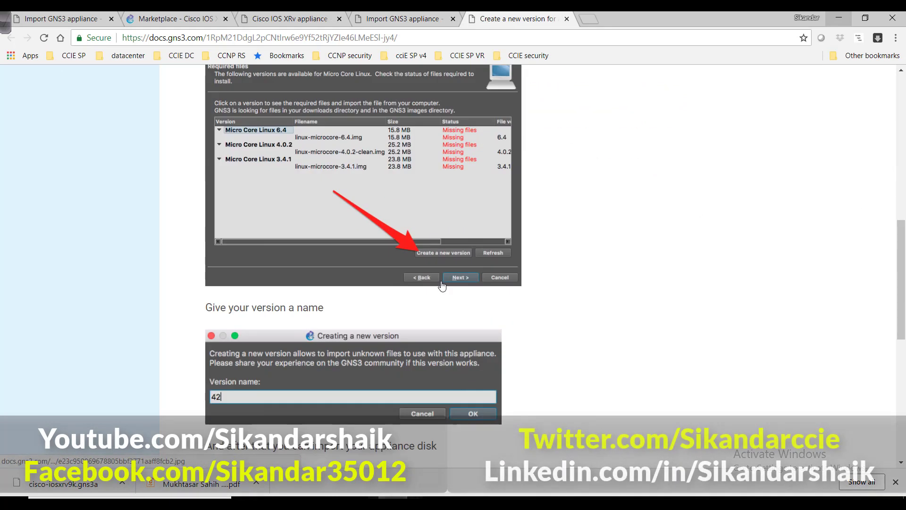
scroll(443, 283, down, 8)
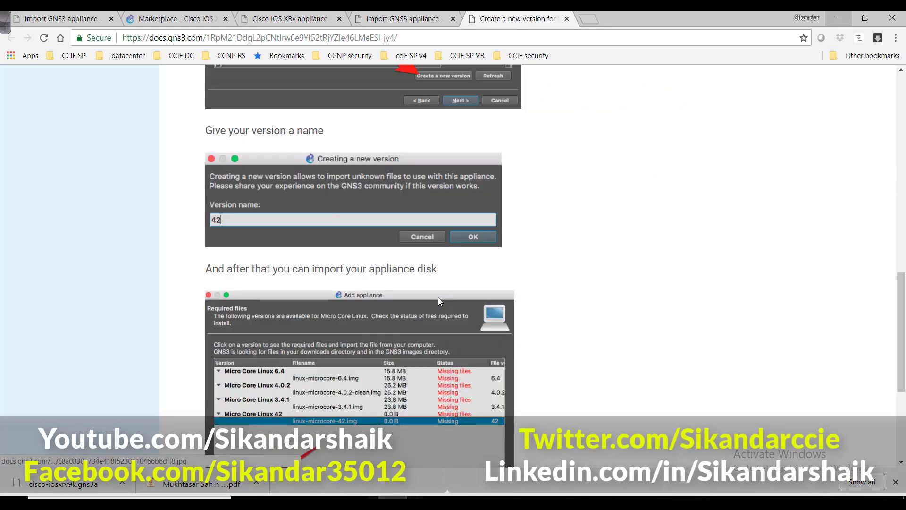